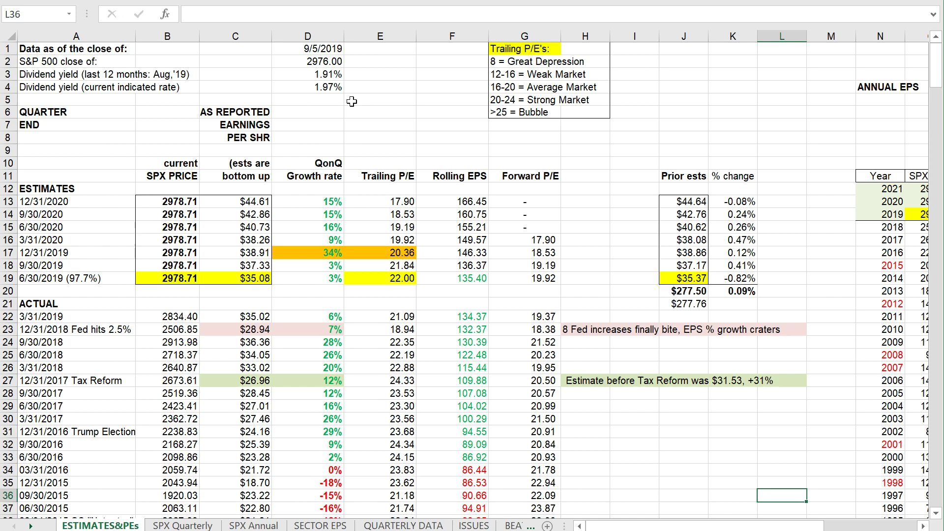
# Review the closing data in D1:D4, the 6/30/2019 estimate in A19:C19 and the as-reported earnings in C19:C37
pyautogui.moveTo(298, 49); pyautogui.dragTo(310, 88)
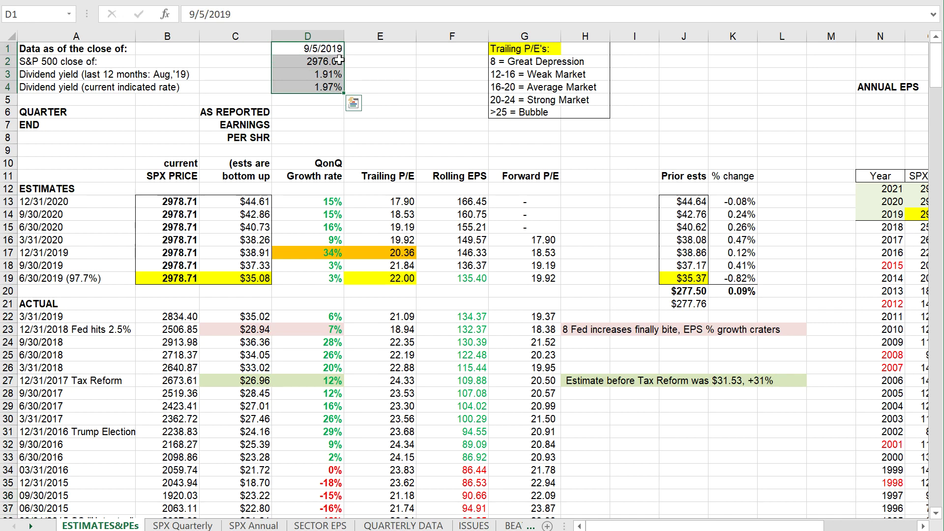
pyautogui.moveTo(249, 278); pyautogui.dragTo(24, 276)
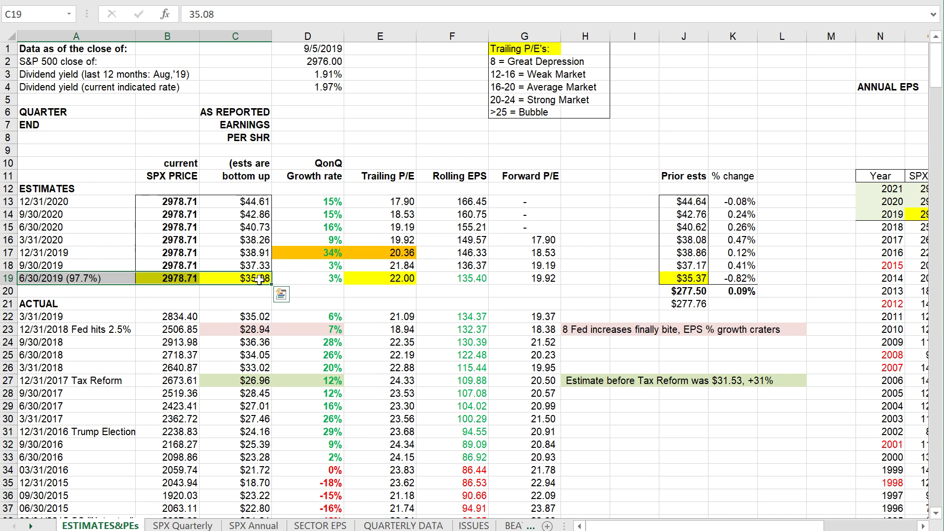
pyautogui.moveTo(260, 279); pyautogui.dragTo(257, 510)
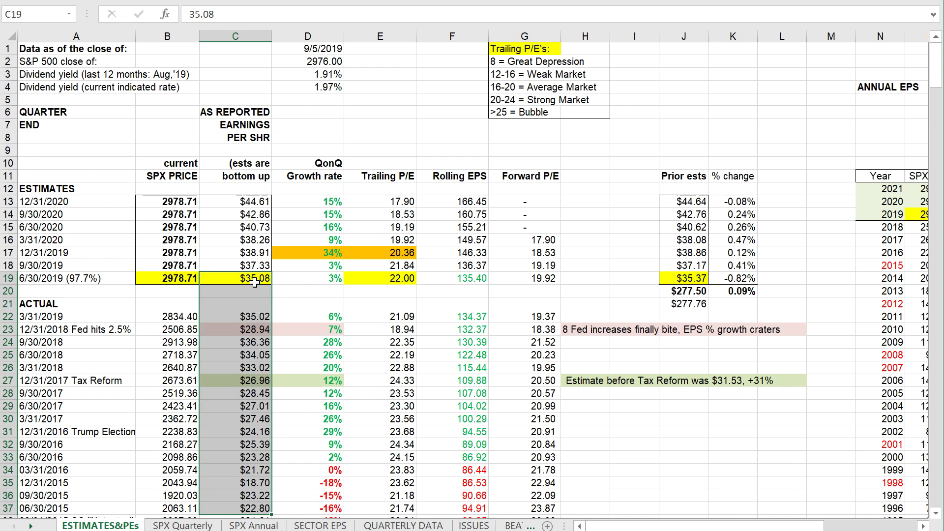
# Examine the quarterly growth rates in column D, covering the 12/31/2018 Fed row, recent quarters and the estimates in D13:D17
pyautogui.click(315, 279)
pyautogui.moveTo(344, 284); pyautogui.dragTo(319, 330)
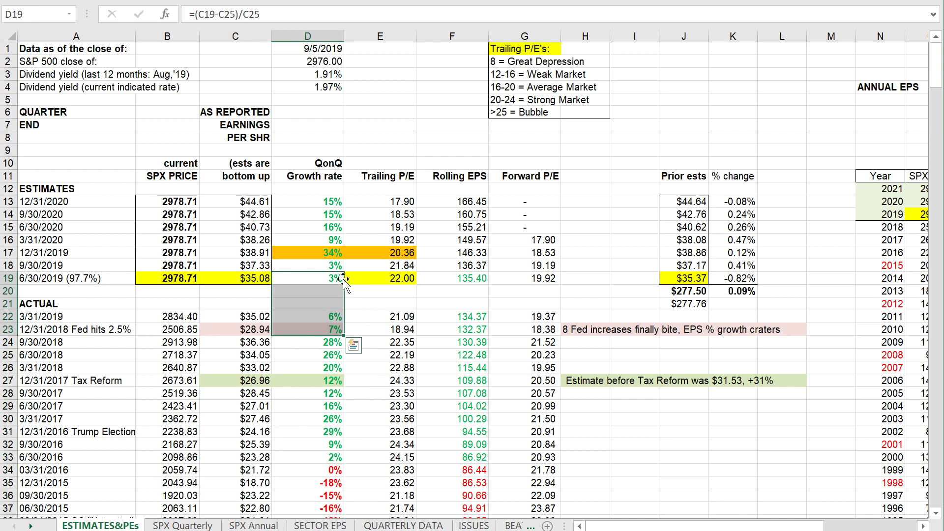
pyautogui.moveTo(92, 327); pyautogui.dragTo(839, 328)
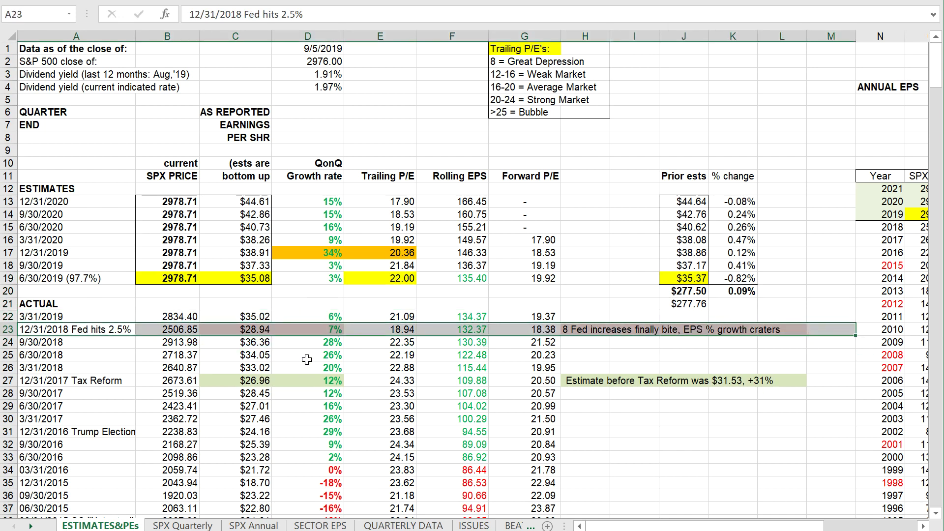
pyautogui.click(324, 343)
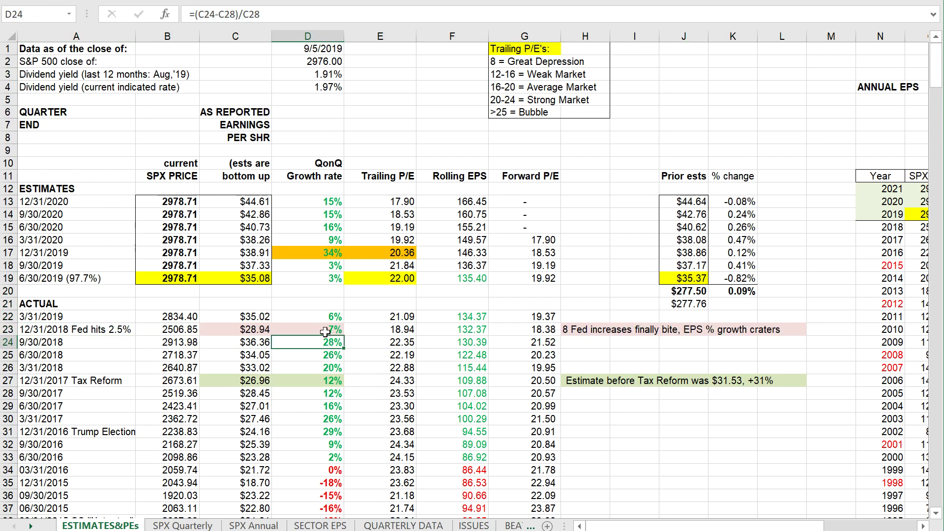
pyautogui.moveTo(335, 330); pyautogui.dragTo(327, 268)
pyautogui.click(356, 302)
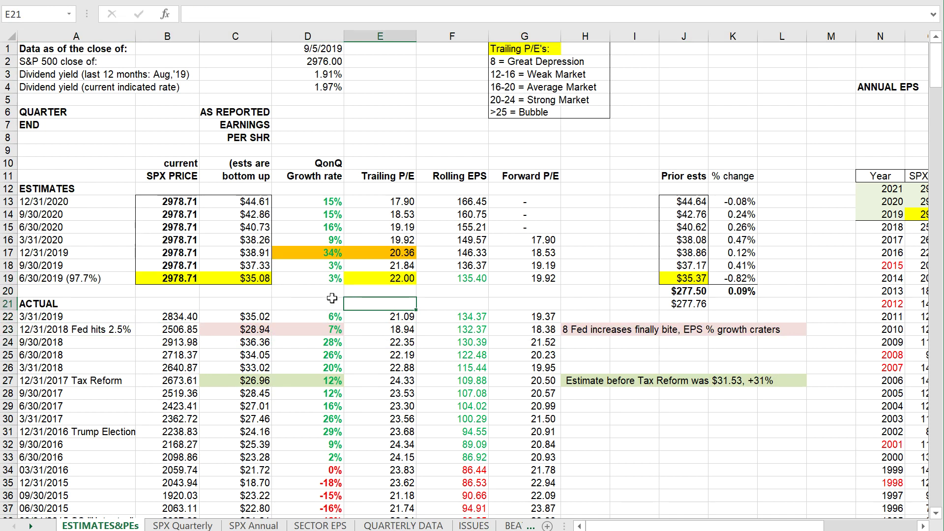
pyautogui.click(340, 252)
pyautogui.moveTo(344, 258); pyautogui.dragTo(339, 202)
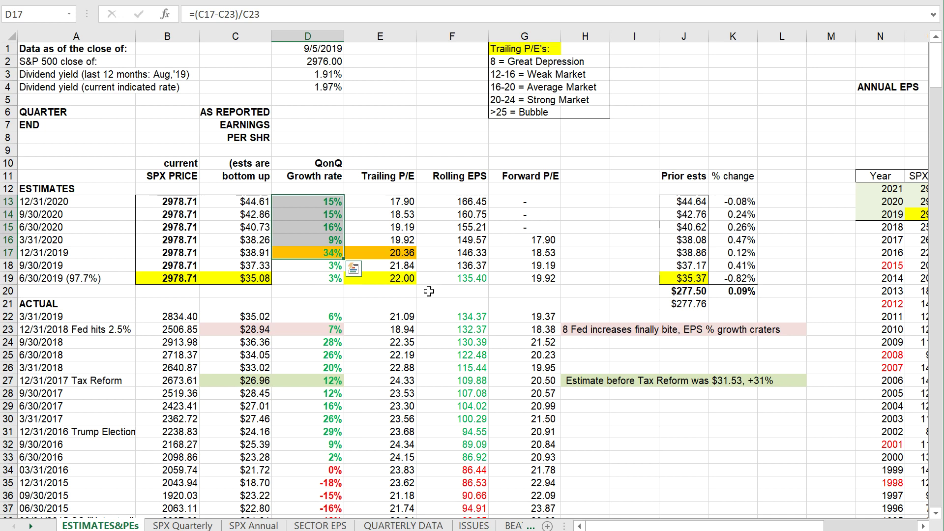
# Compare the trailing P/E, rolling EPS and forward P/E in E17:G19 with the Trailing P/E's market-strength legend
pyautogui.moveTo(404, 278); pyautogui.dragTo(546, 253)
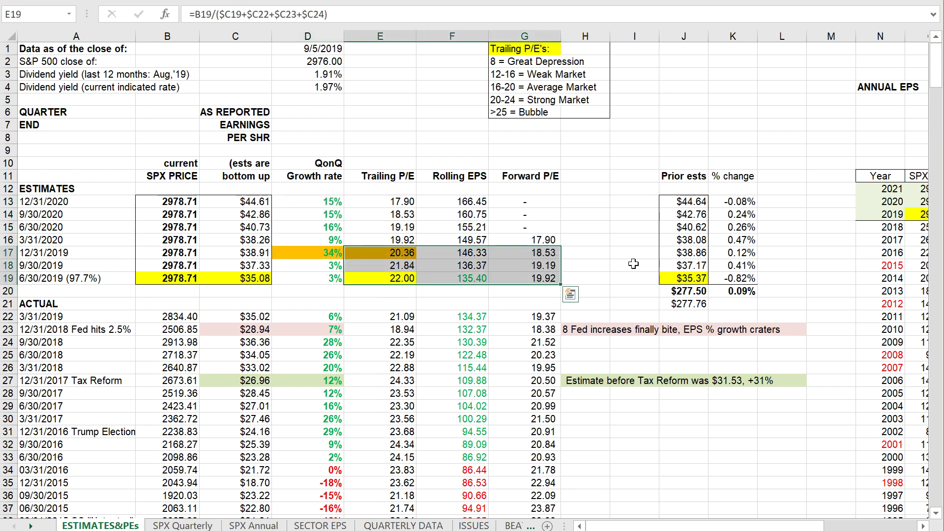
pyautogui.moveTo(529, 254); pyautogui.dragTo(399, 281)
pyautogui.click(406, 280)
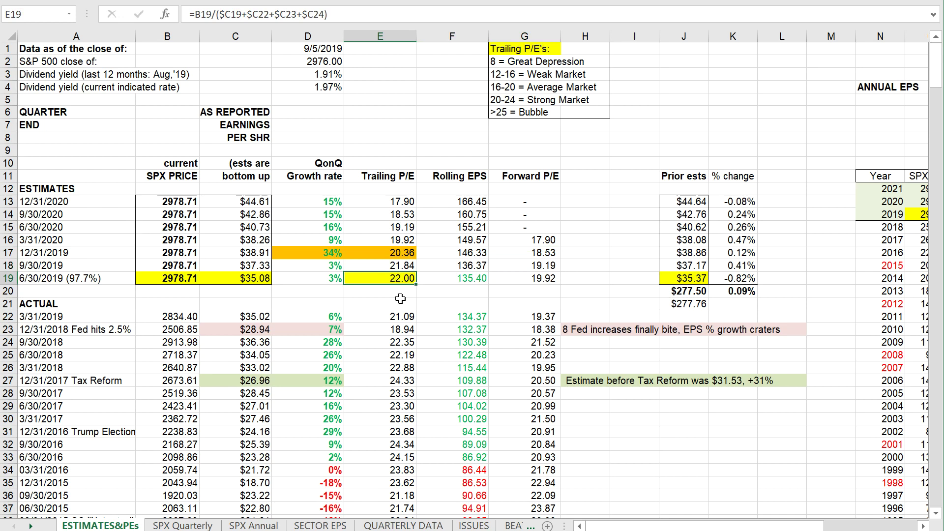
pyautogui.click(389, 253)
pyautogui.moveTo(389, 252); pyautogui.dragTo(539, 279)
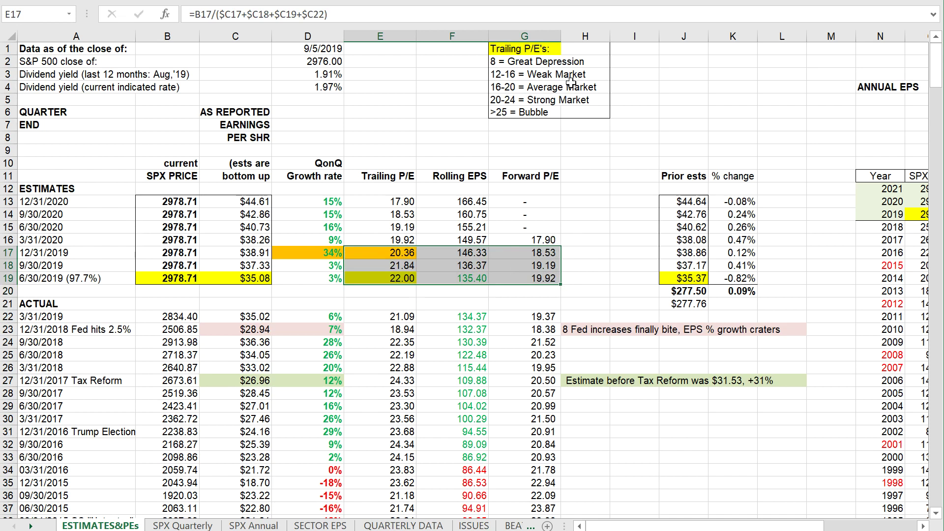
pyautogui.moveTo(482, 49); pyautogui.dragTo(648, 116)
pyautogui.moveTo(552, 90); pyautogui.dragTo(598, 94)
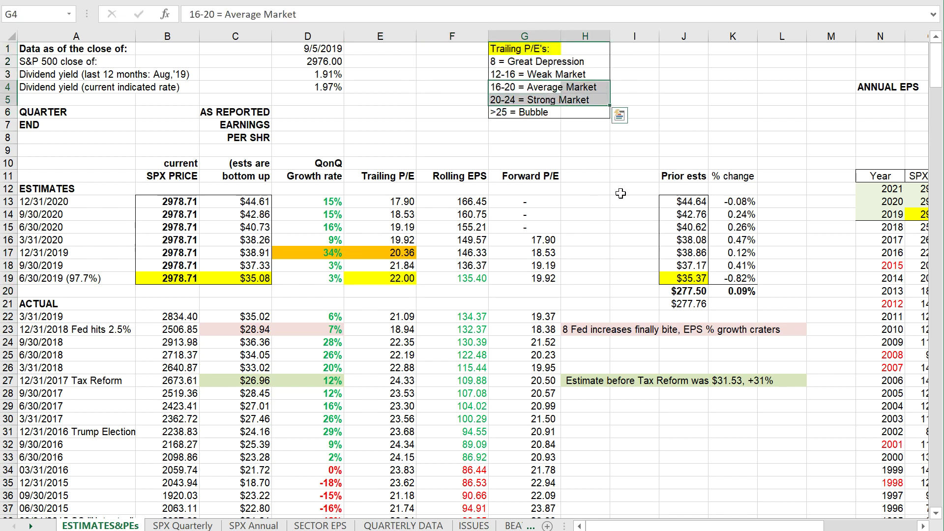
# Switch to the charting program and examine the SP-500 weekly price history from 2016 to 2019, including the late-2018 drop
pyautogui.hotkey('alt', 'Tab')
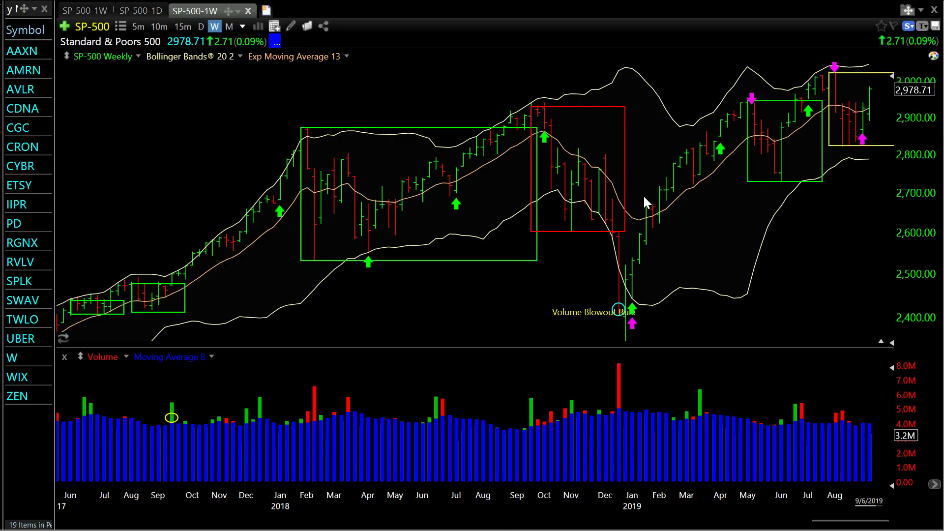
pyautogui.scroll(-4, 642, 194)
pyautogui.scroll(3, 654, 205)
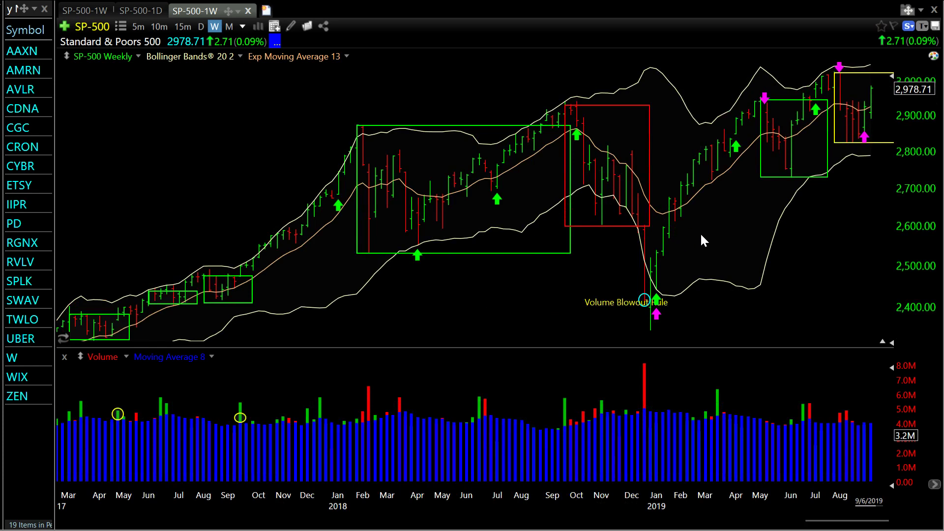
pyautogui.scroll(-2, 708, 241)
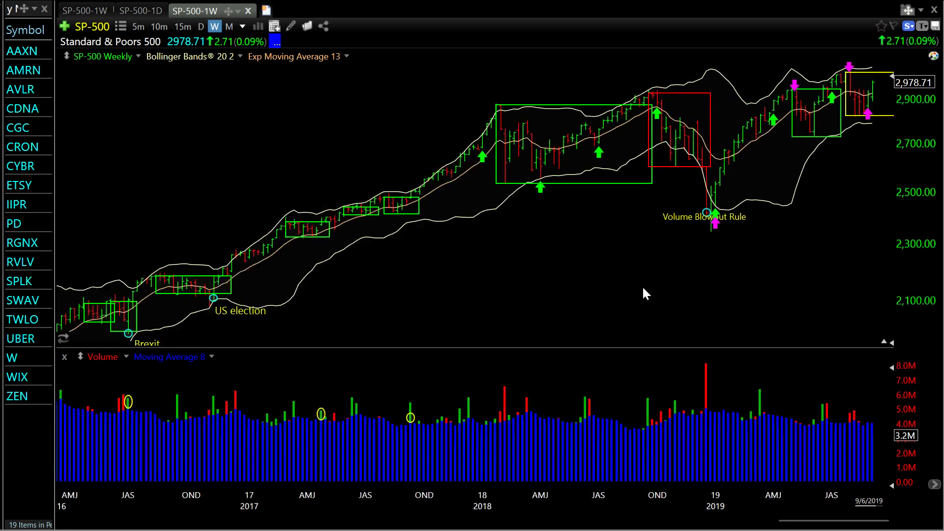
pyautogui.scroll(2, 644, 288)
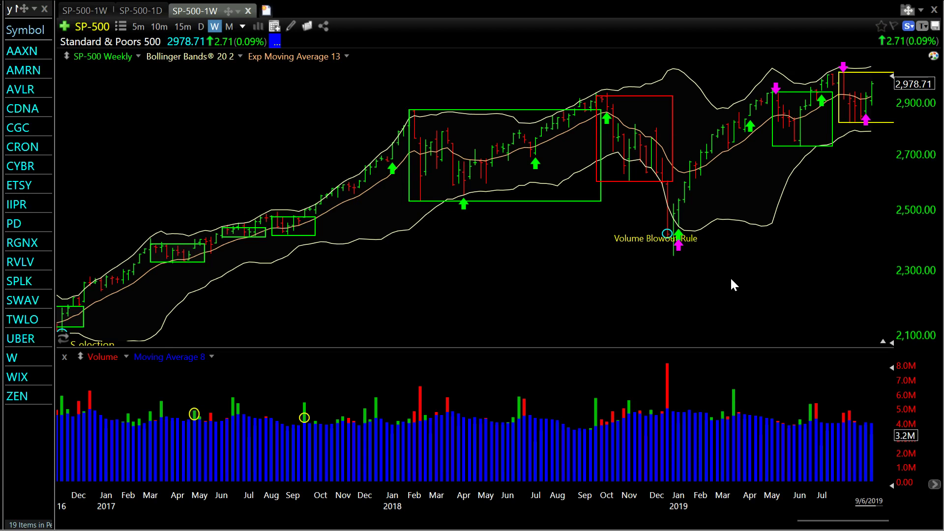
pyautogui.scroll(1, 732, 279)
pyautogui.scroll(1, 620, 292)
pyautogui.scroll(-2, 619, 294)
pyautogui.scroll(1, 622, 296)
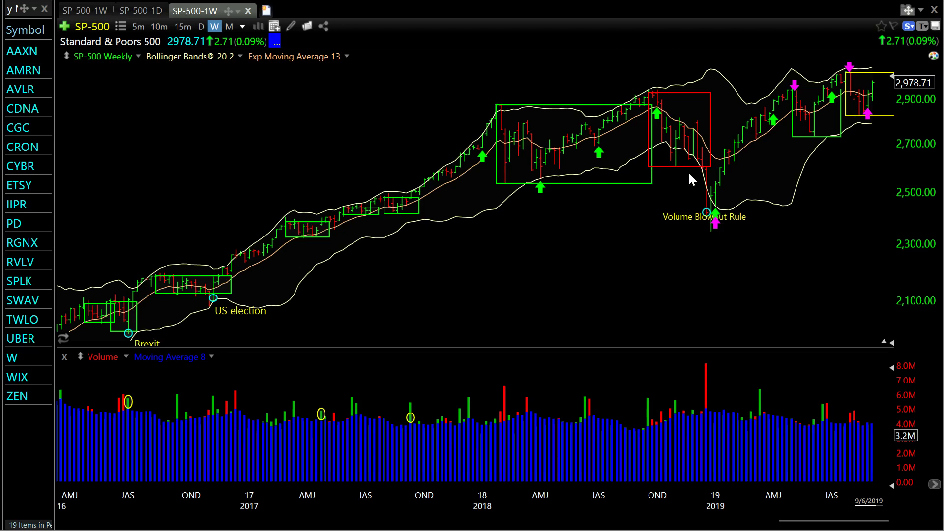
pyautogui.moveTo(715, 270); pyautogui.dragTo(717, 173)
# Switch back to the Excel spreadsheet and review the 6/30/2019 trailing P/E and the estimated growth rates in D13:D17
pyautogui.hotkey('alt', 'Tab')
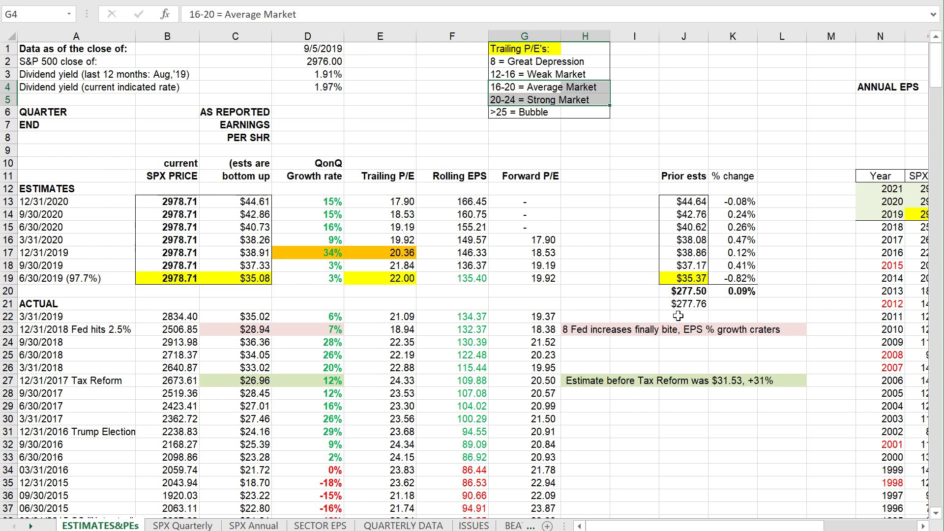
pyautogui.click(399, 289)
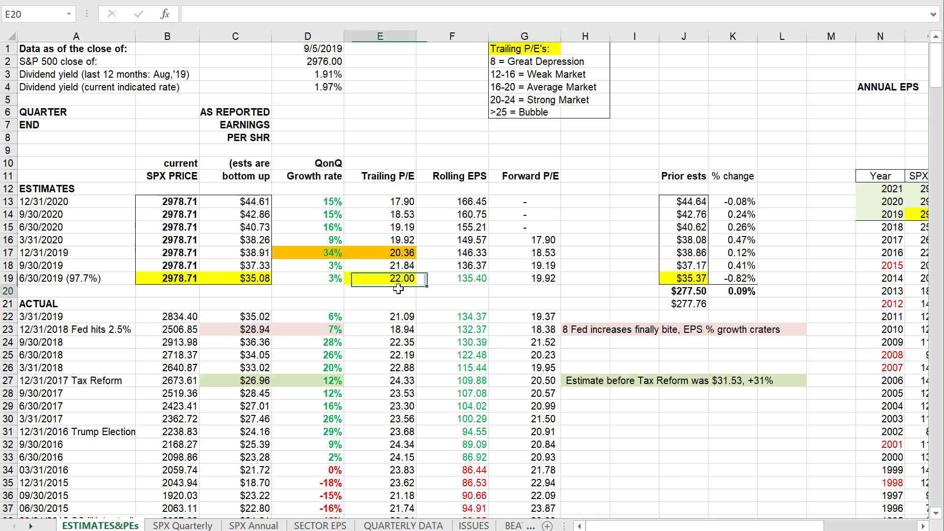
pyautogui.click(402, 280)
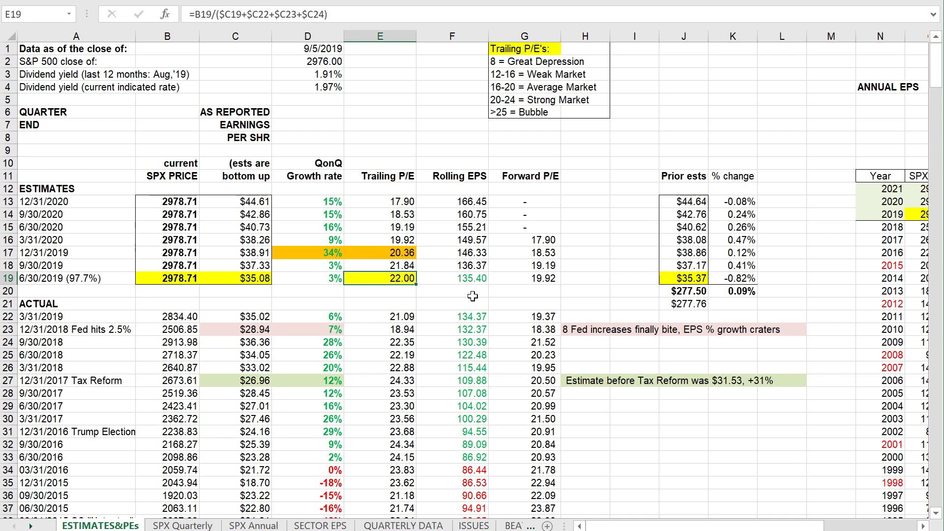
pyautogui.click(332, 289)
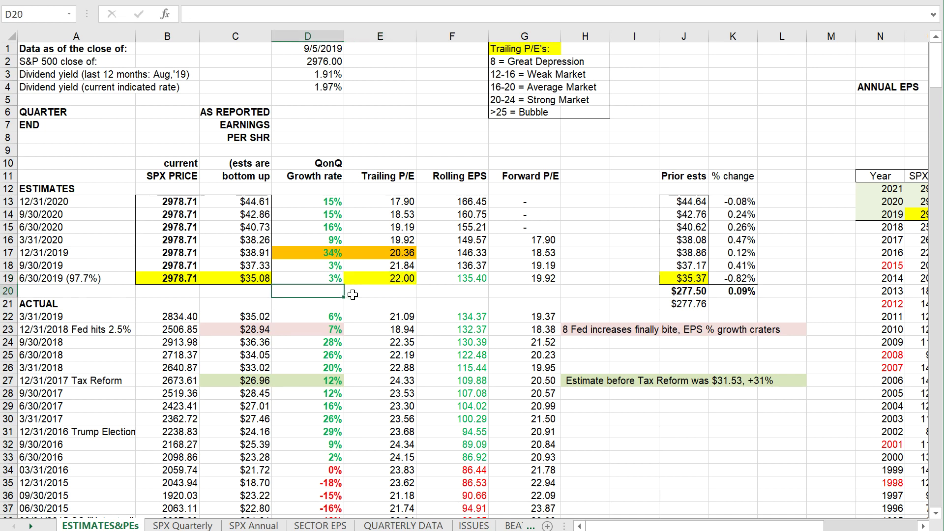
pyautogui.click(334, 253)
pyautogui.moveTo(343, 258); pyautogui.dragTo(330, 201)
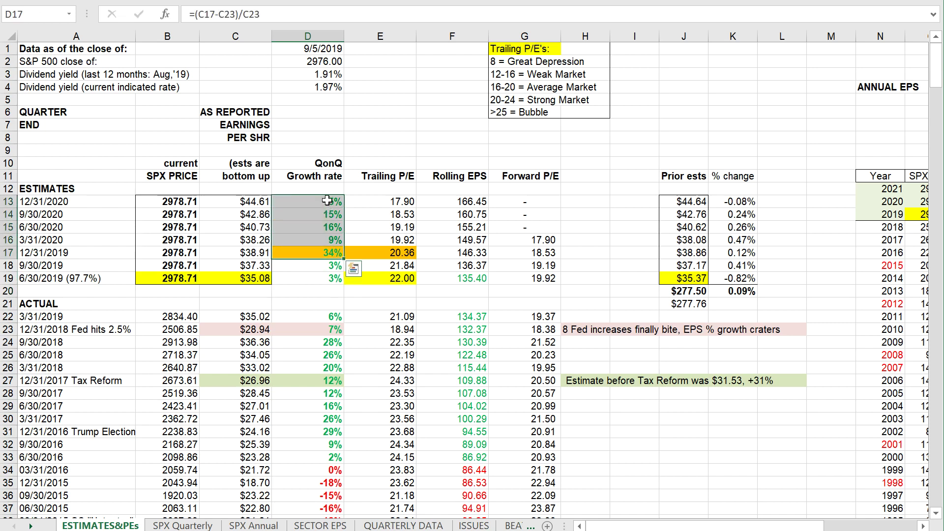
pyautogui.click(368, 299)
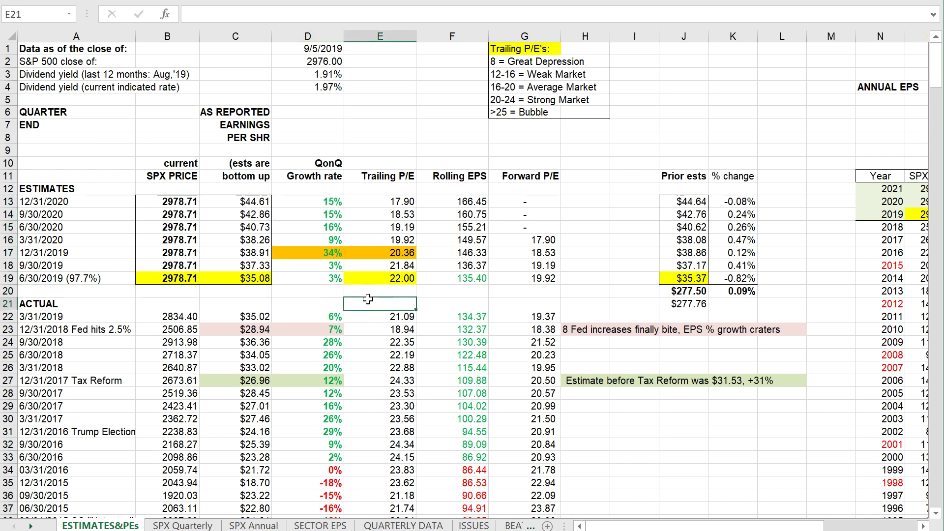